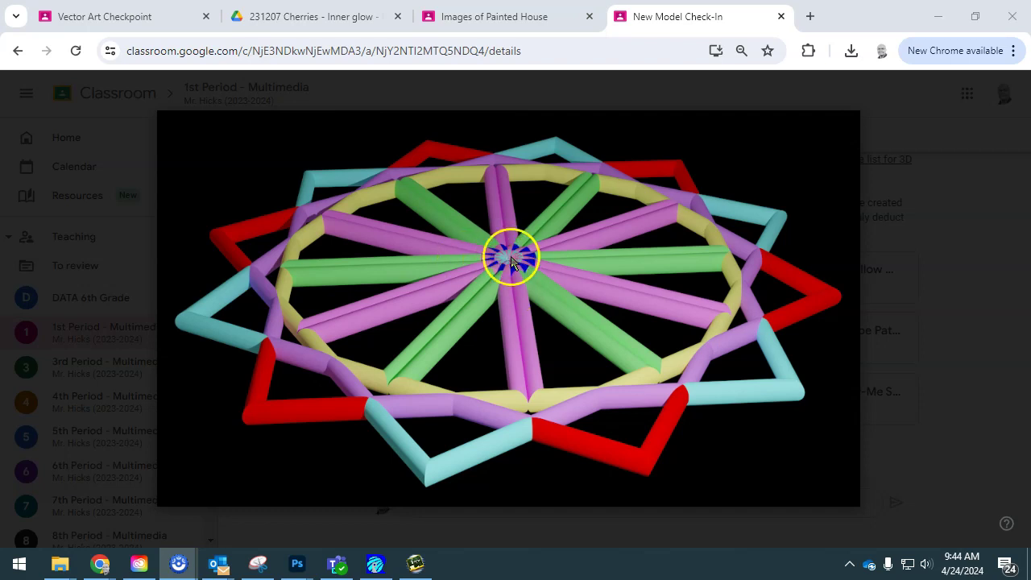
# - Look through the painted-house and Follow Me student images, then open the Vector Art Checkpoint monster image
pyautogui.click(510, 20)
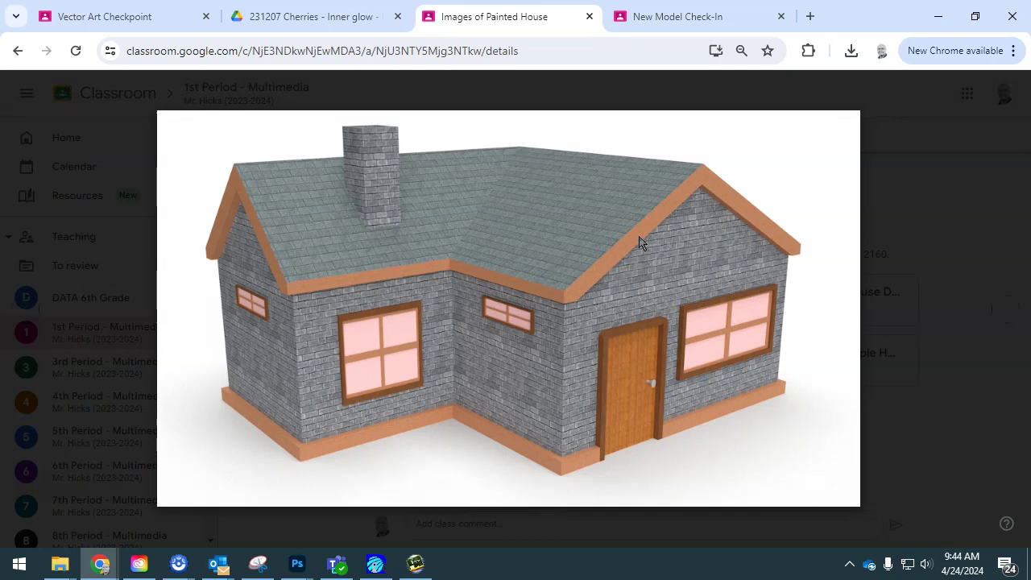
pyautogui.click(695, 26)
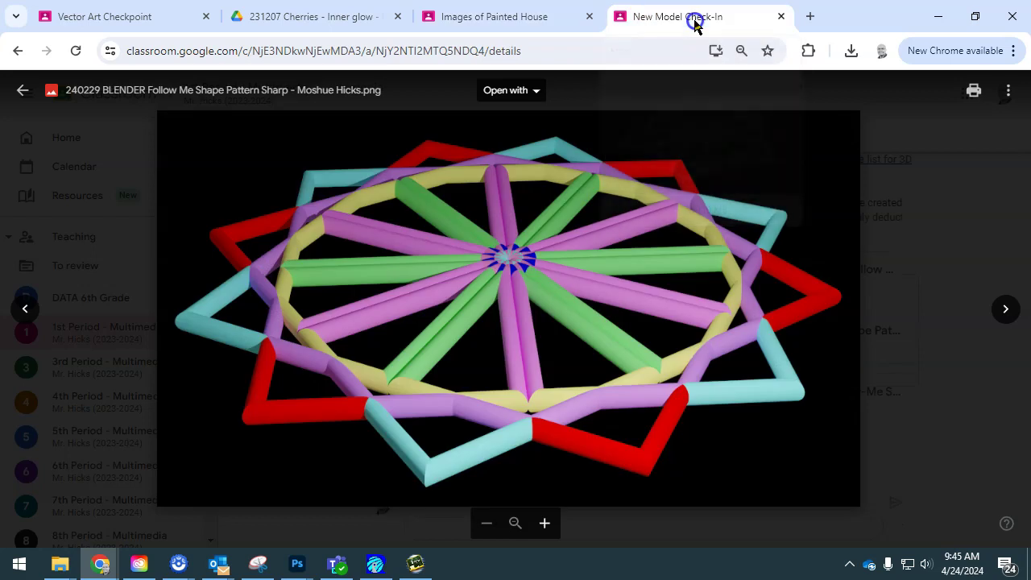
pyautogui.click(19, 87)
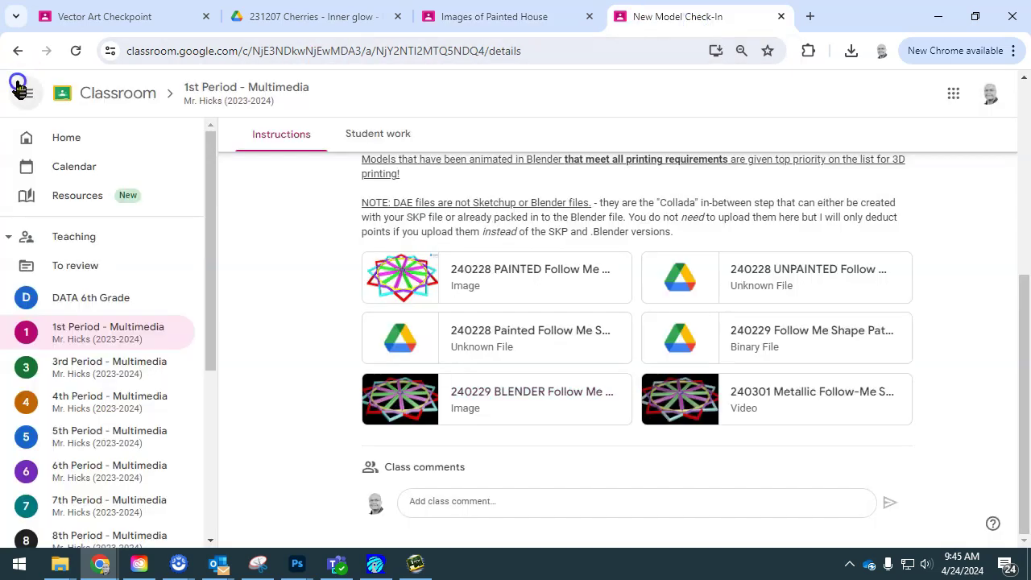
pyautogui.click(20, 87)
pyautogui.click(466, 18)
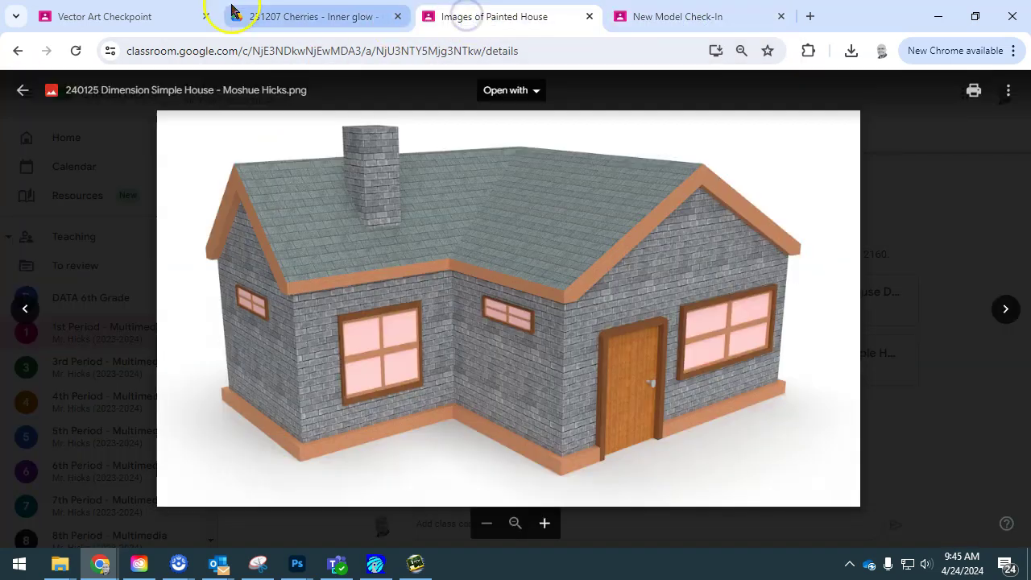
pyautogui.click(138, 17)
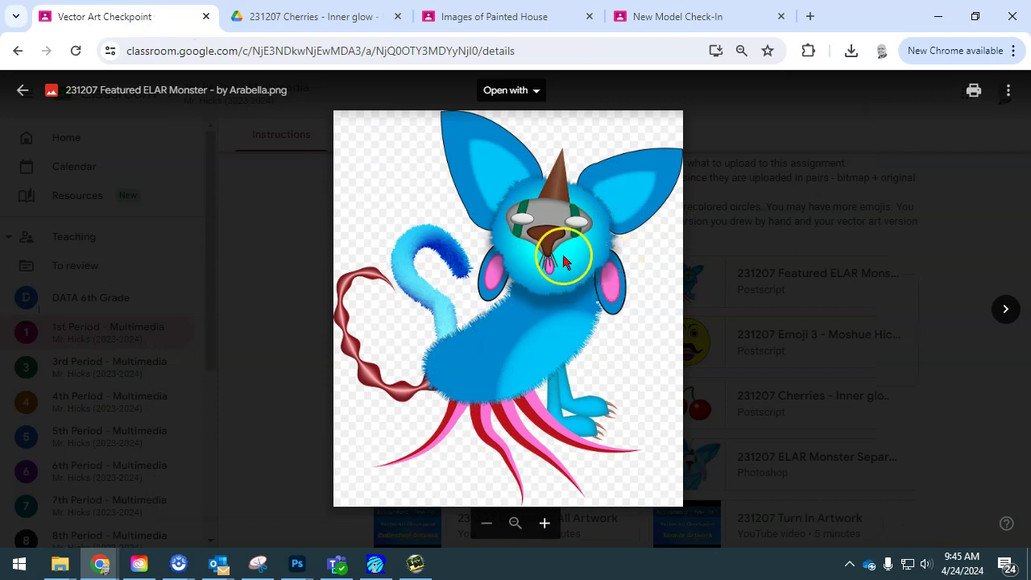
# - Save the monster image as a PNG in the 240401 App Inventor Project Folder and show it in File Explorer
pyautogui.rightClick(528, 308)
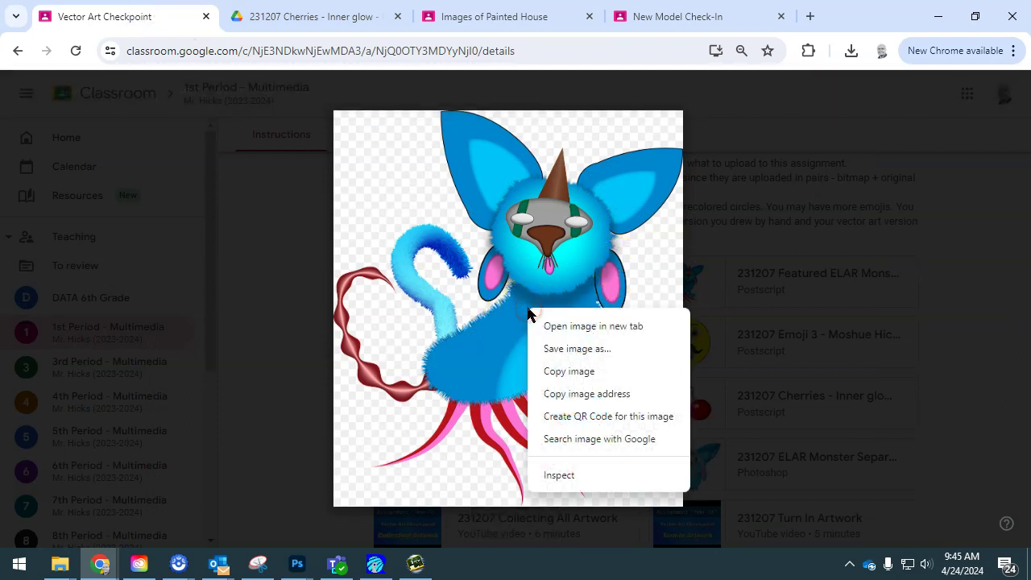
pyautogui.click(587, 350)
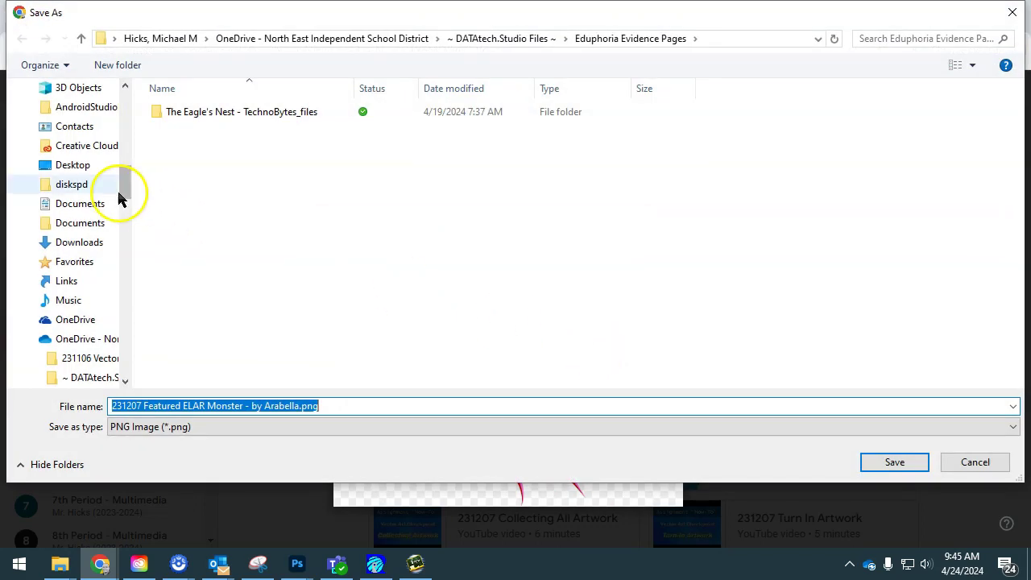
pyautogui.scroll(6, 76, 195)
pyautogui.scroll(2, 80, 197)
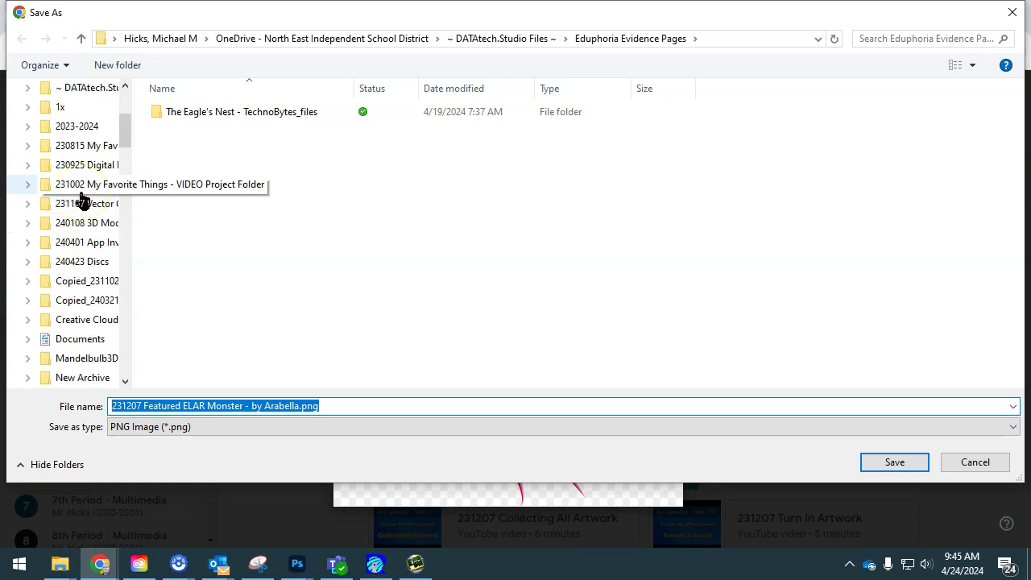
pyautogui.click(100, 249)
pyautogui.click(318, 405)
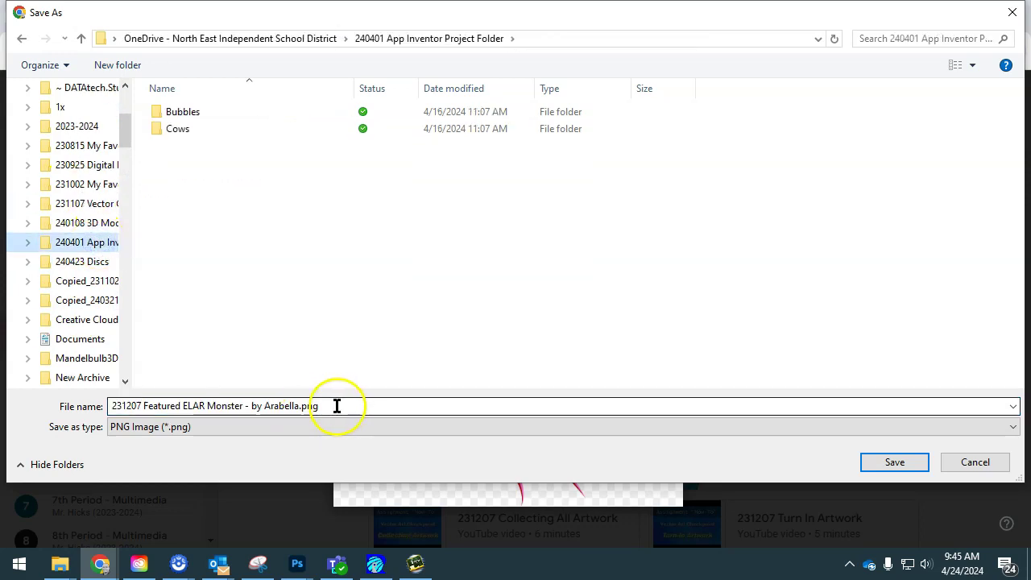
pyautogui.click(895, 465)
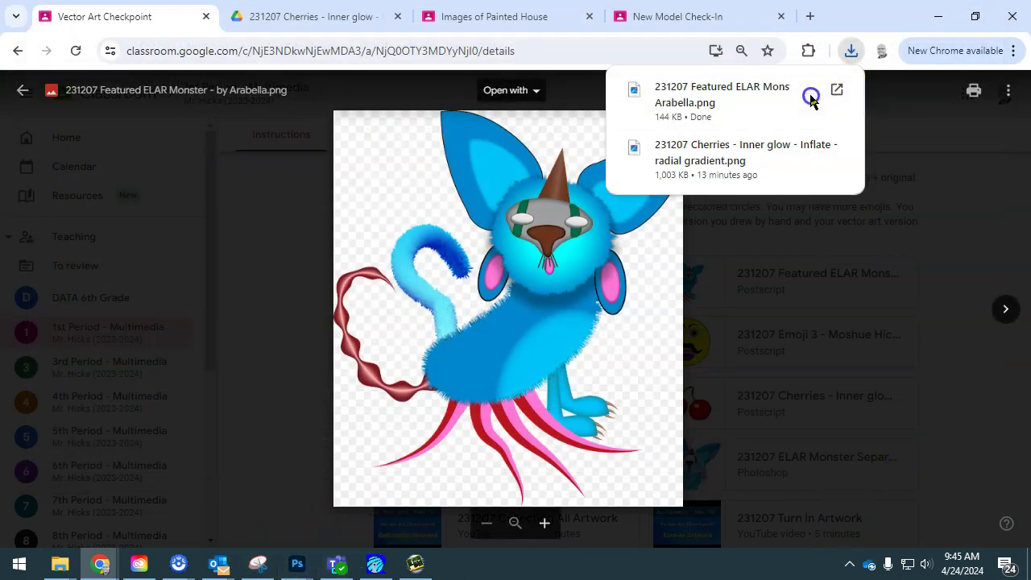
pyautogui.click(807, 94)
# - Open the 231207 Featured ELAR Monster PNG with Adobe Photoshop 2024
pyautogui.rightClick(444, 216)
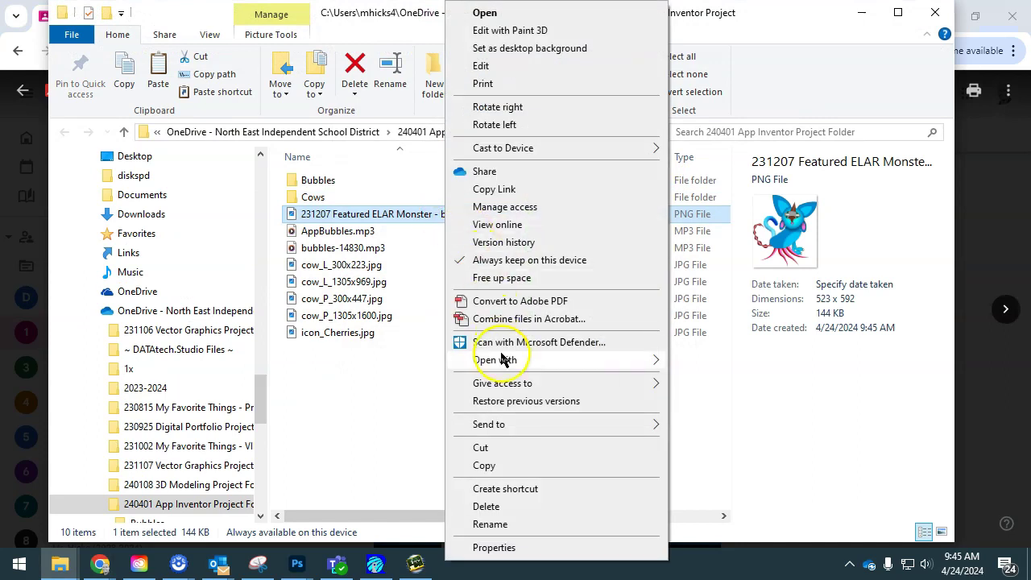
pyautogui.moveTo(501, 359)
pyautogui.click(705, 380)
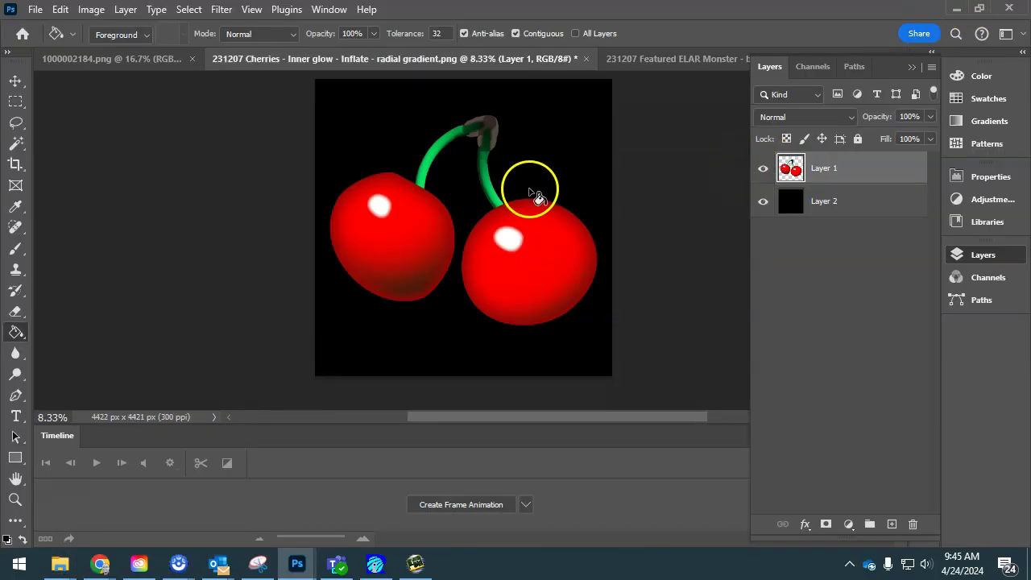
# - In the monster document, start a crop constrained to a 1:1 square ratio
pyautogui.click(636, 62)
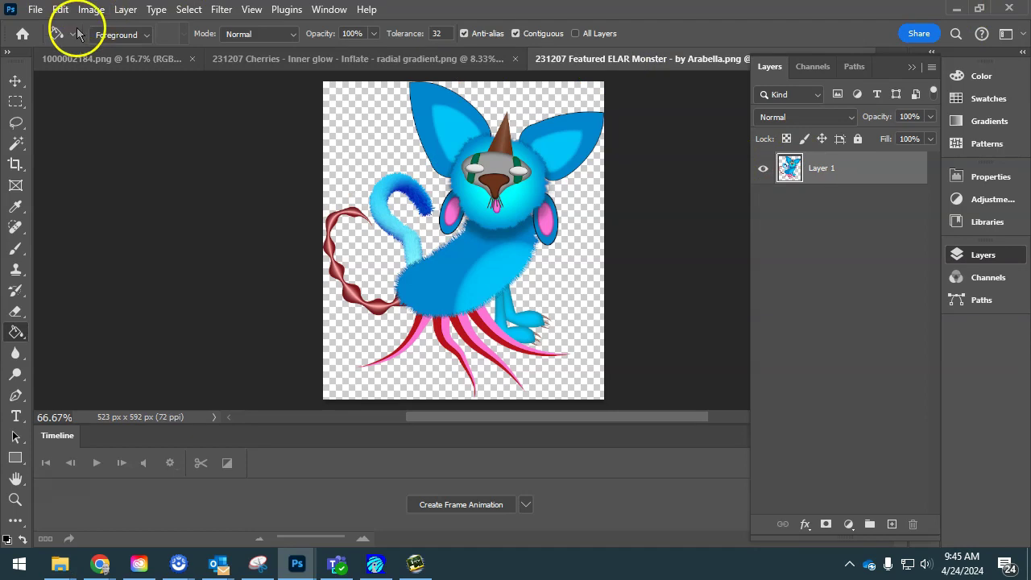
pyautogui.click(15, 164)
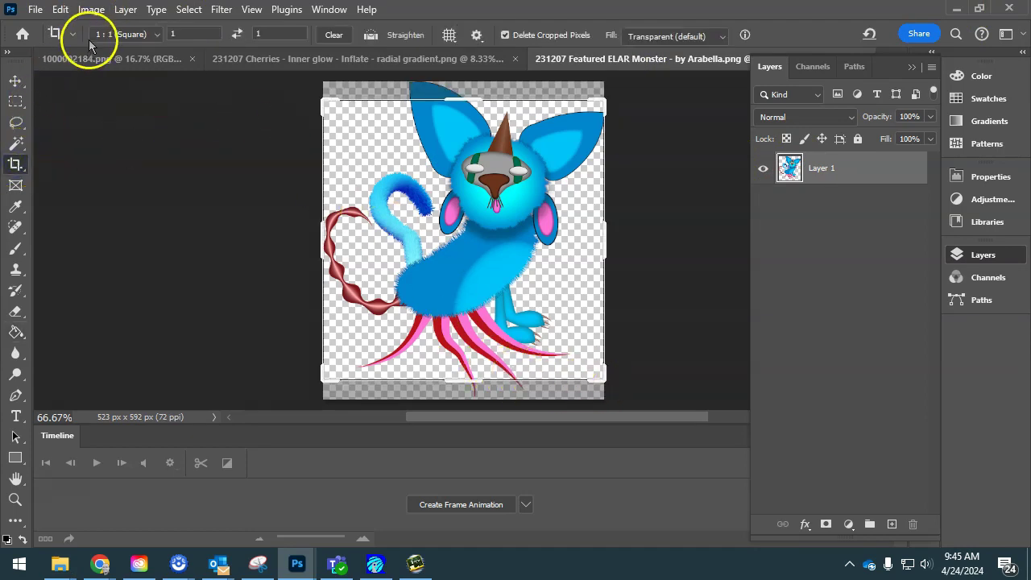
pyautogui.click(143, 35)
pyautogui.click(155, 96)
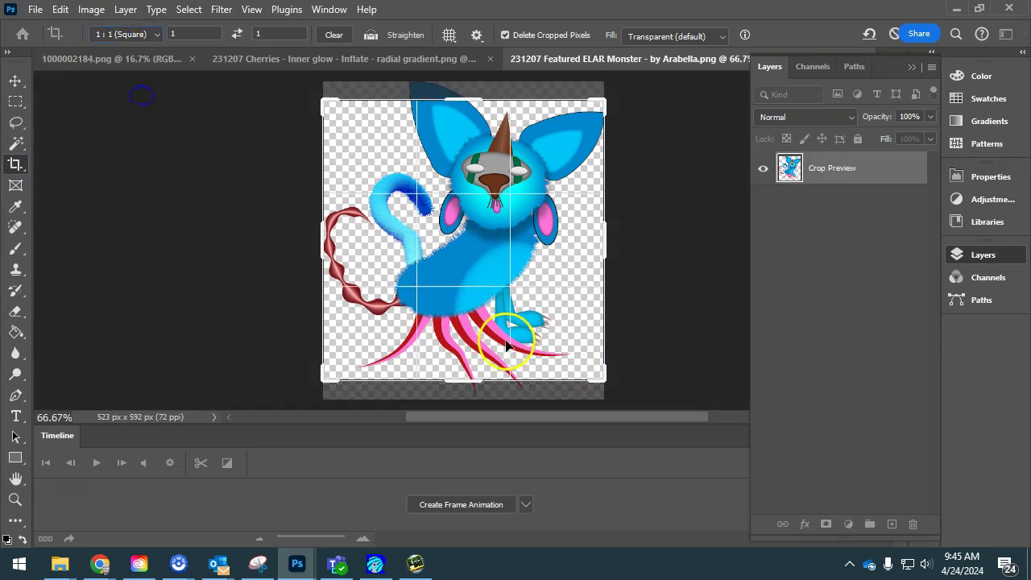
# - Size the square crop to 645 px around the monster and commit it
pyautogui.moveTo(600, 382); pyautogui.dragTo(613, 394)
pyautogui.moveTo(311, 90); pyautogui.dragTo(297, 73)
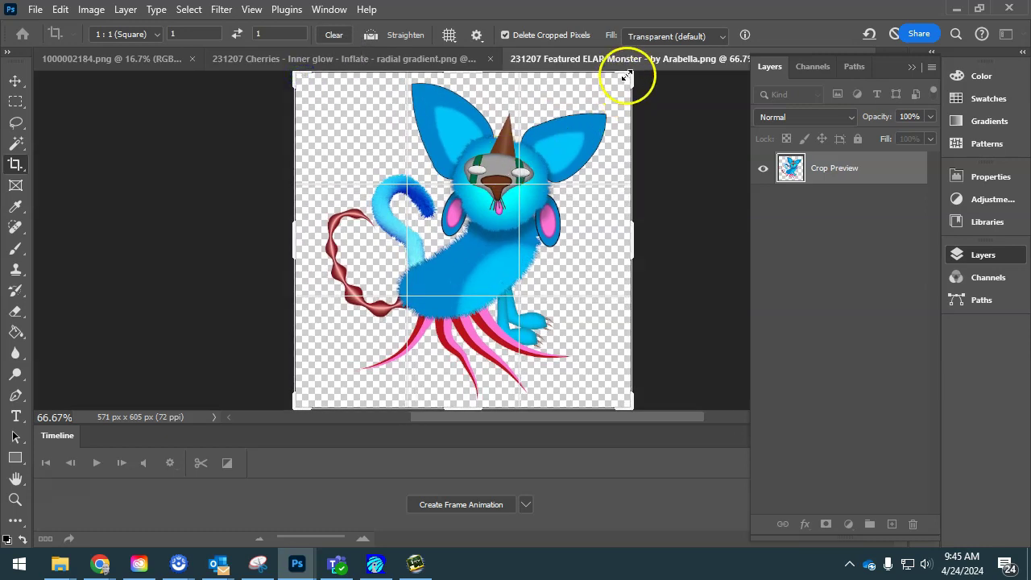
pyautogui.moveTo(630, 78); pyautogui.dragTo(619, 94)
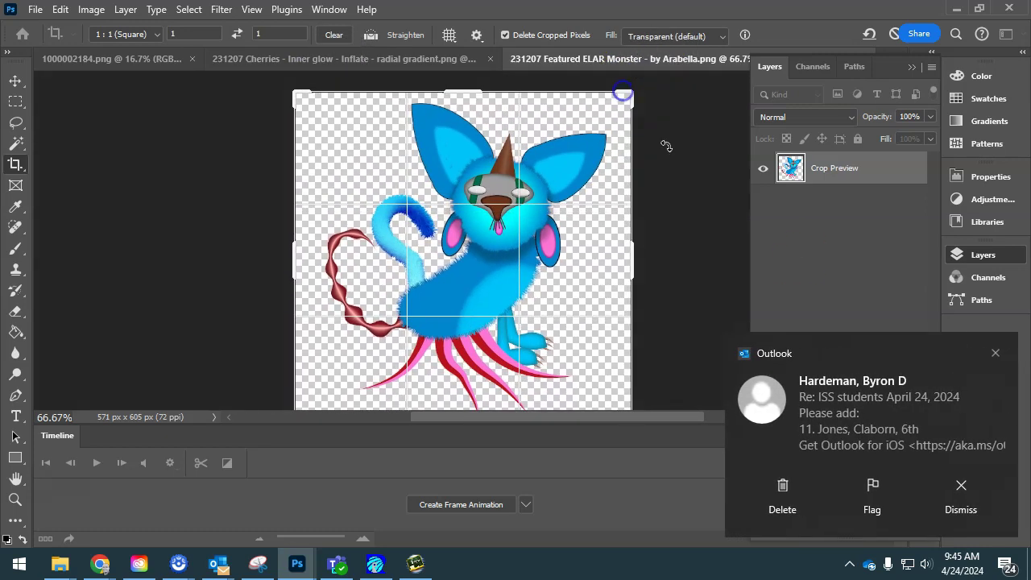
pyautogui.click(996, 354)
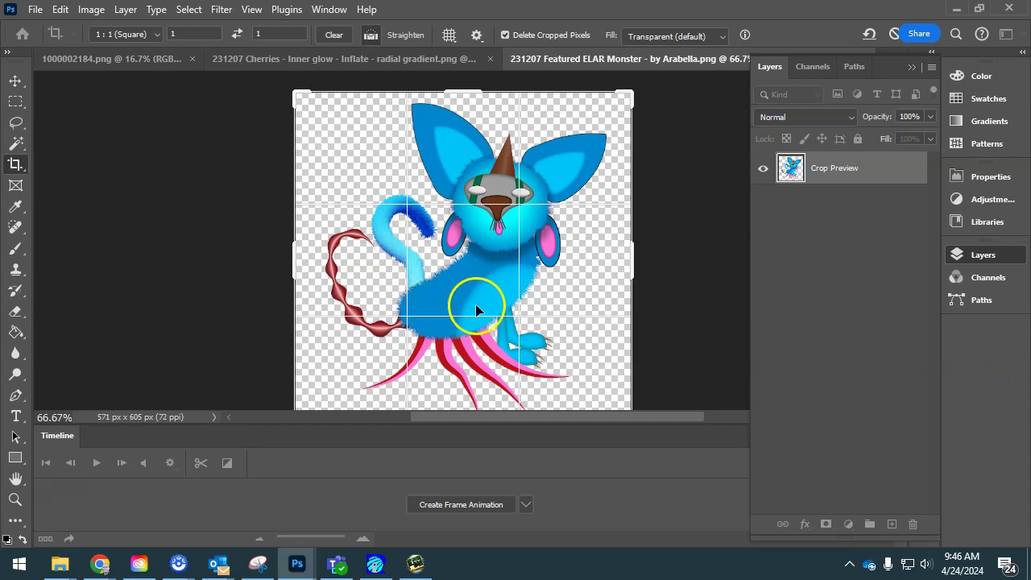
pyautogui.hotkey('ctrl', '-')
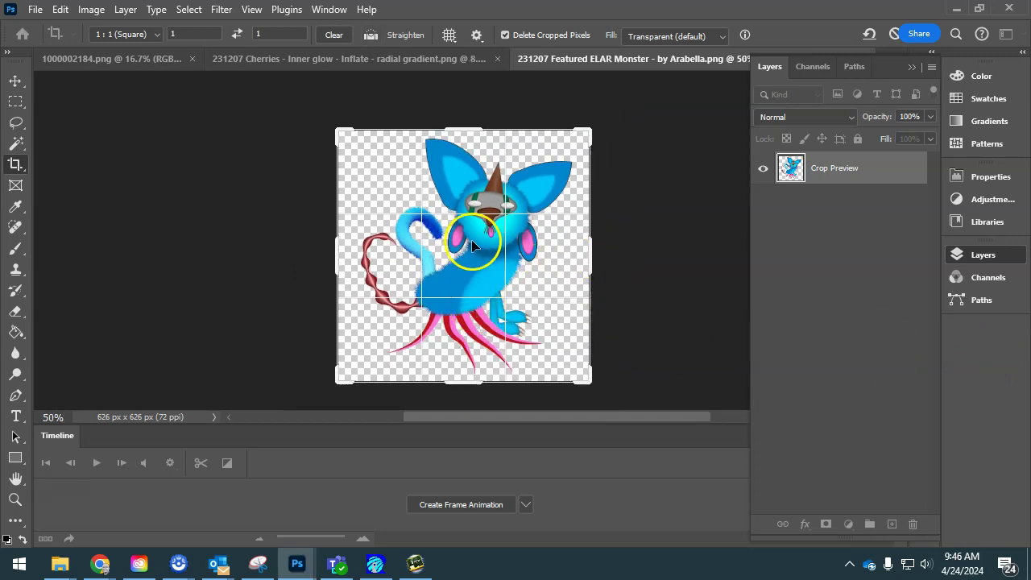
pyautogui.moveTo(470, 260); pyautogui.dragTo(467, 267)
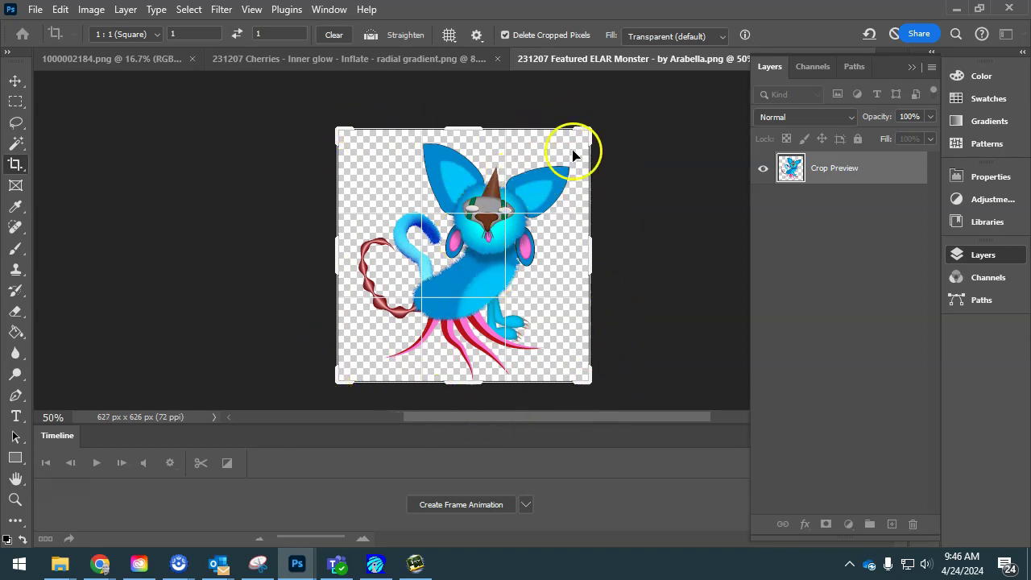
pyautogui.moveTo(589, 126); pyautogui.dragTo(594, 124)
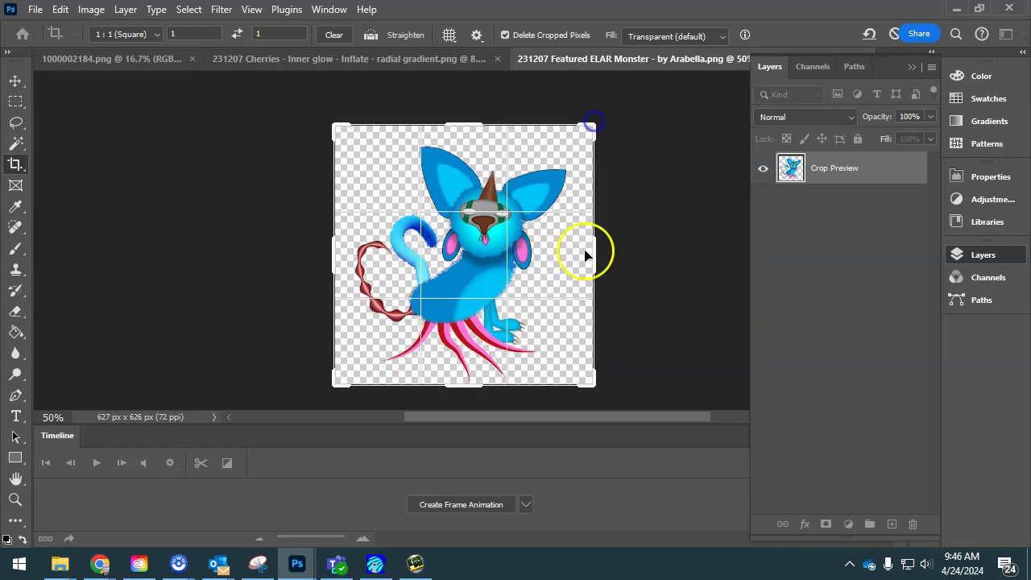
pyautogui.click(588, 387)
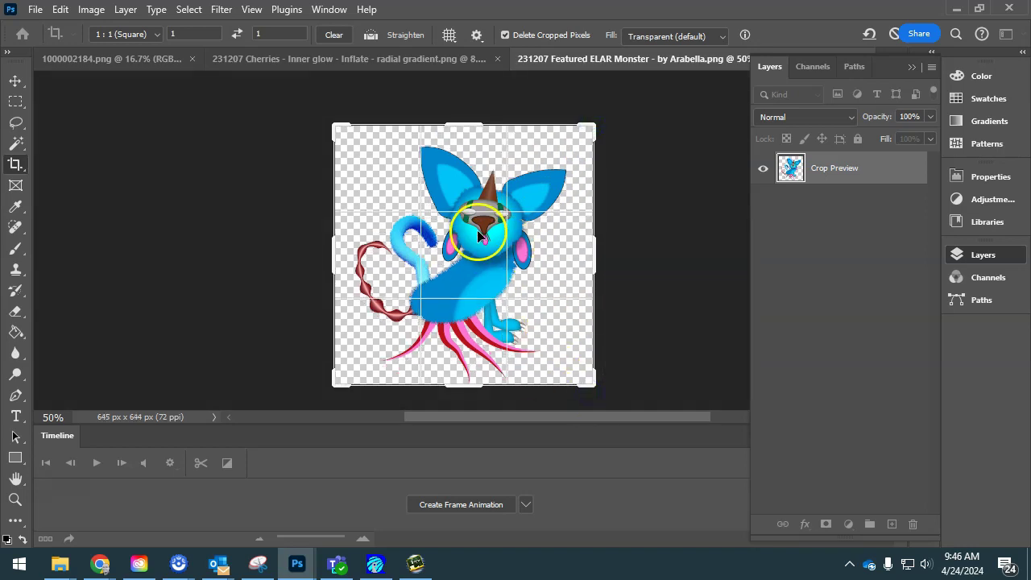
pyautogui.press('Return')
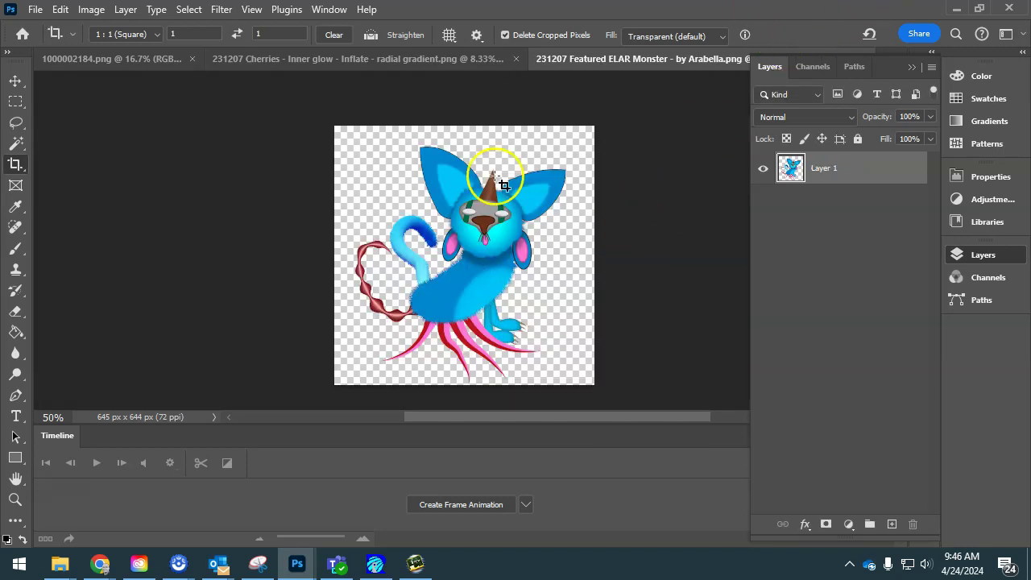
# - In Export As, set JPG quality to 3 and image width to 512 px
pyautogui.click(36, 9)
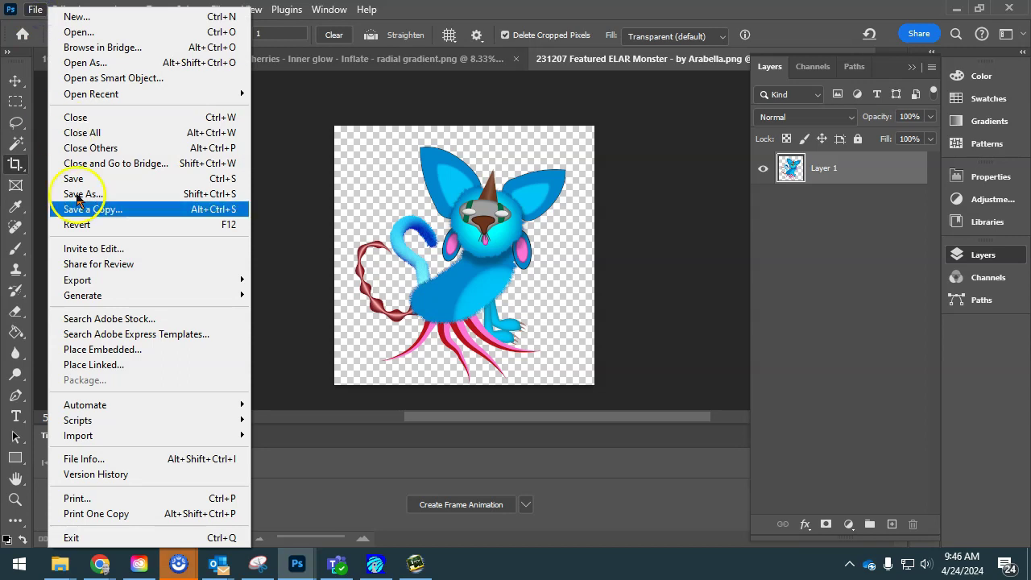
pyautogui.click(95, 279)
pyautogui.click(271, 295)
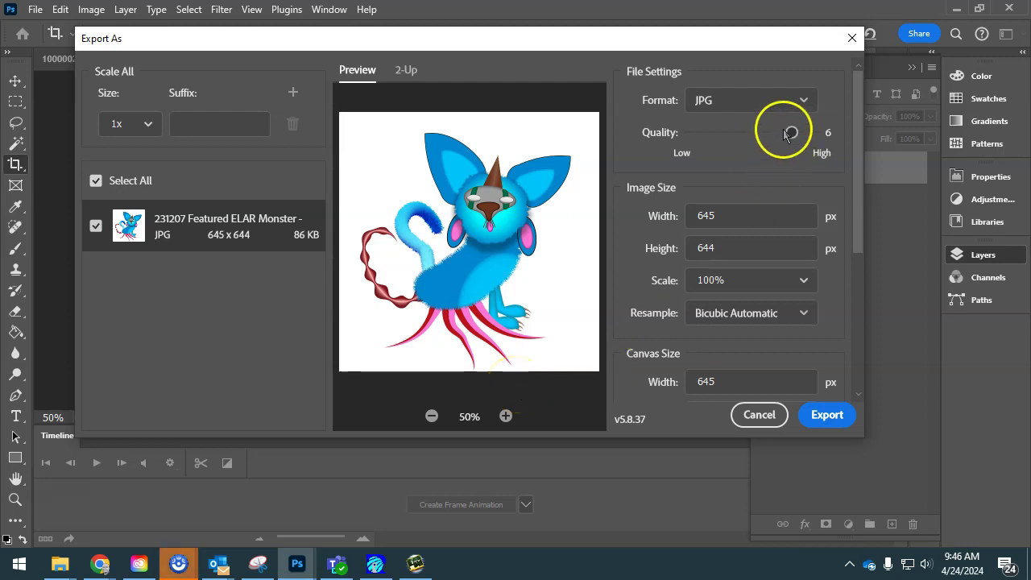
pyautogui.moveTo(790, 132); pyautogui.dragTo(717, 132)
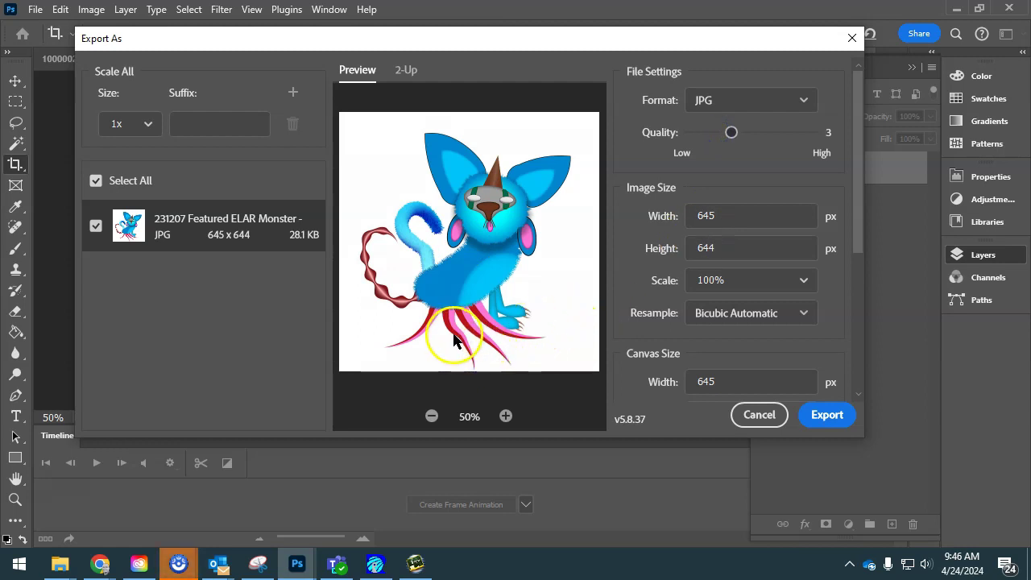
pyautogui.click(733, 219)
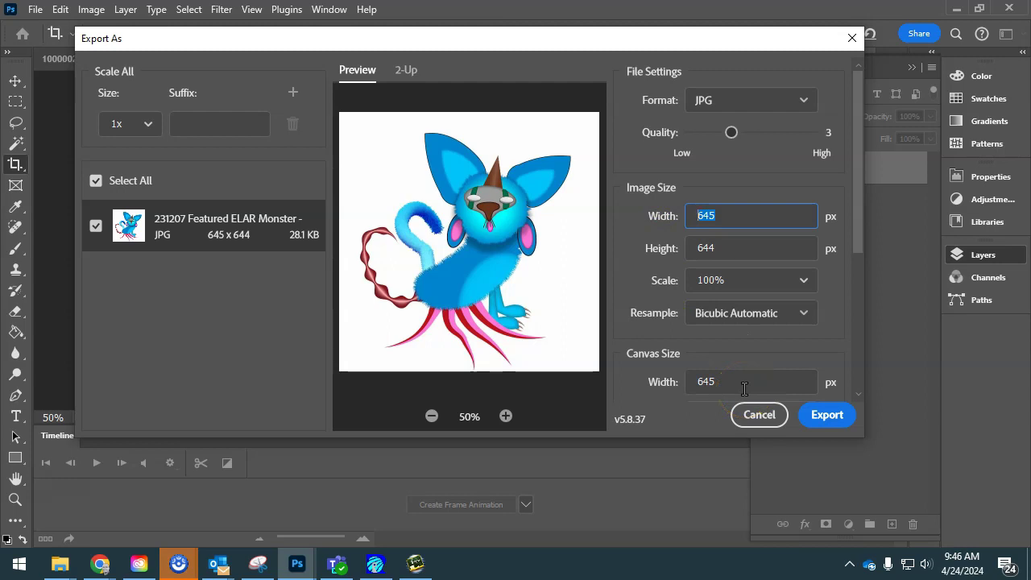
pyautogui.click(720, 253)
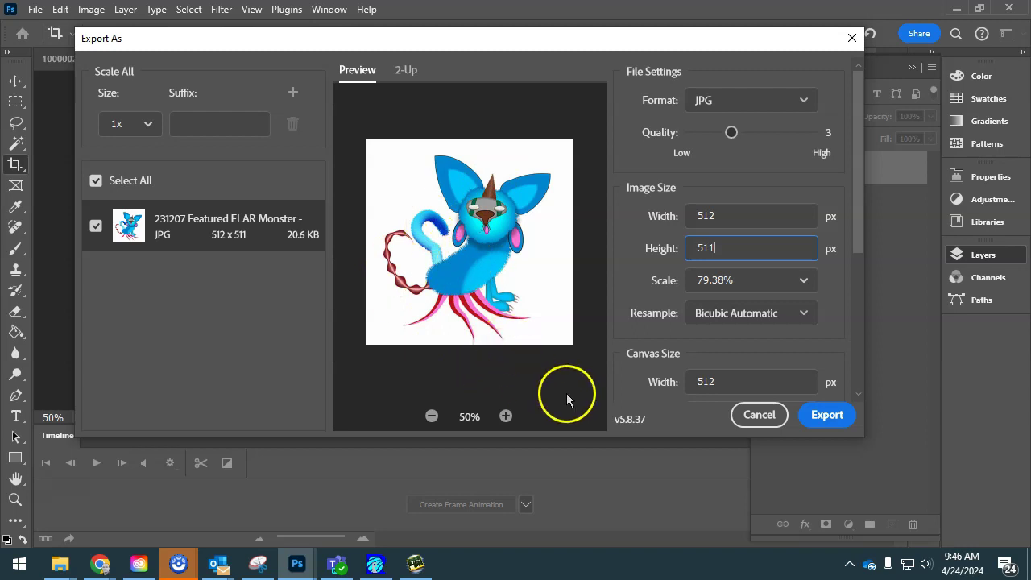
# - Save the export as icon_monster.jpg in the 240401 App Inventor Project Folder
pyautogui.click(830, 415)
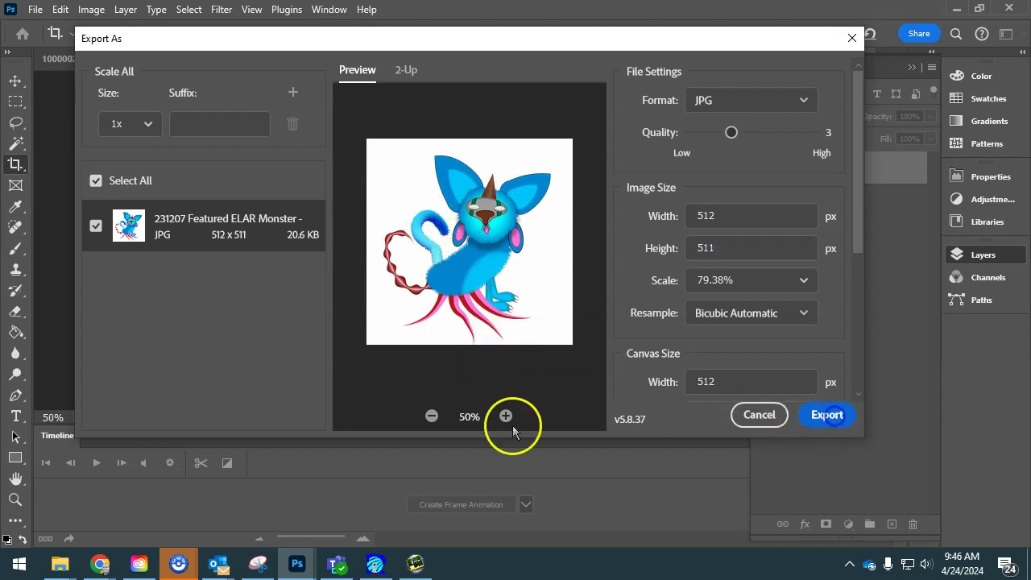
pyautogui.scroll(-3, 403, 304)
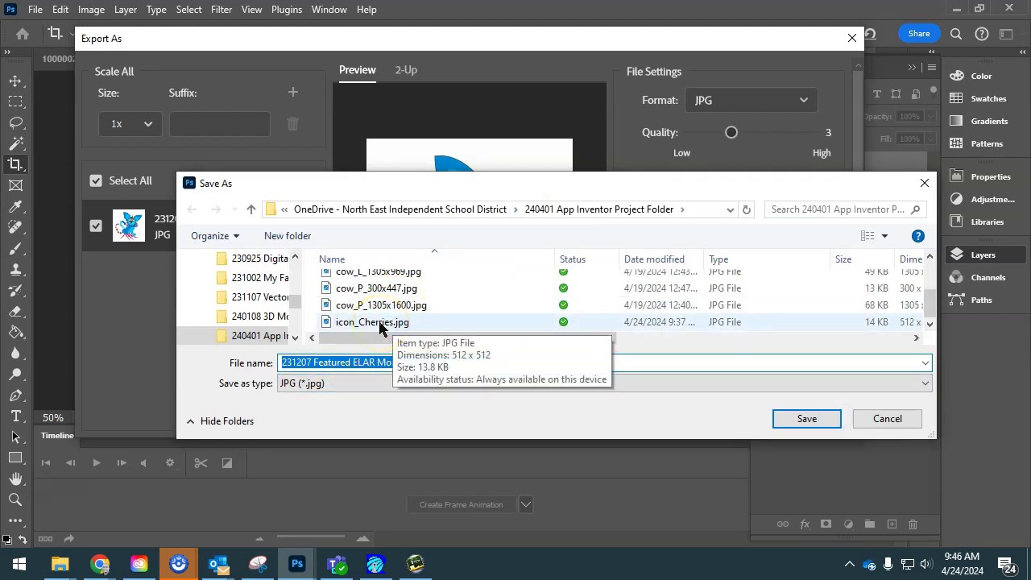
pyautogui.click(380, 324)
pyautogui.doubleClick(311, 362)
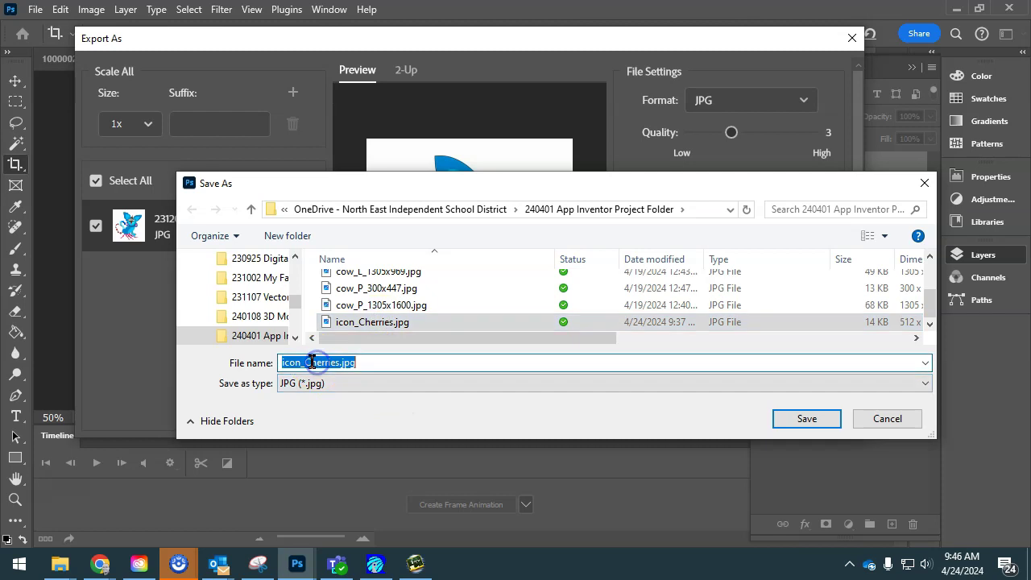
pyautogui.moveTo(305, 363); pyautogui.dragTo(338, 363)
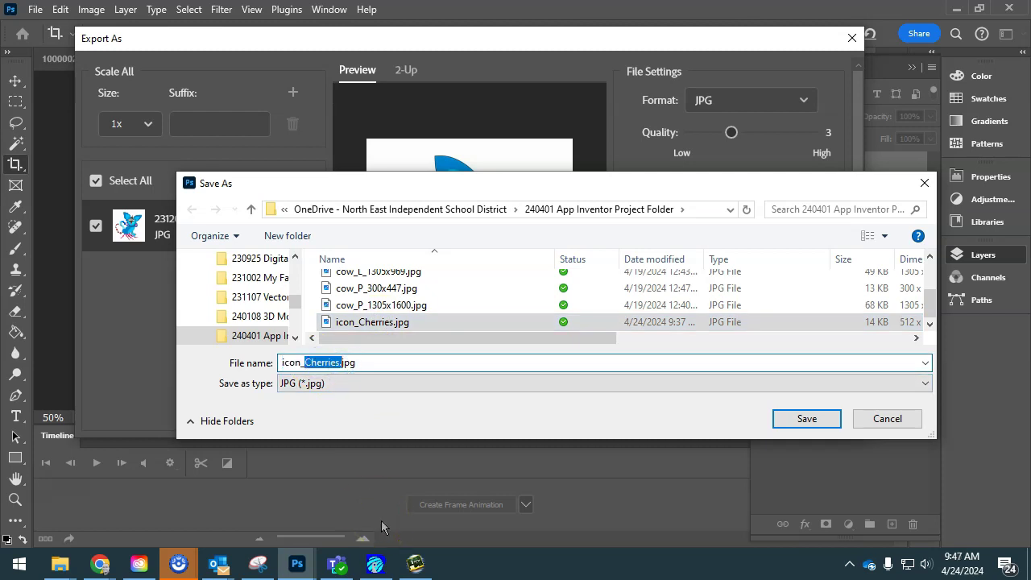
pyautogui.write('monst')
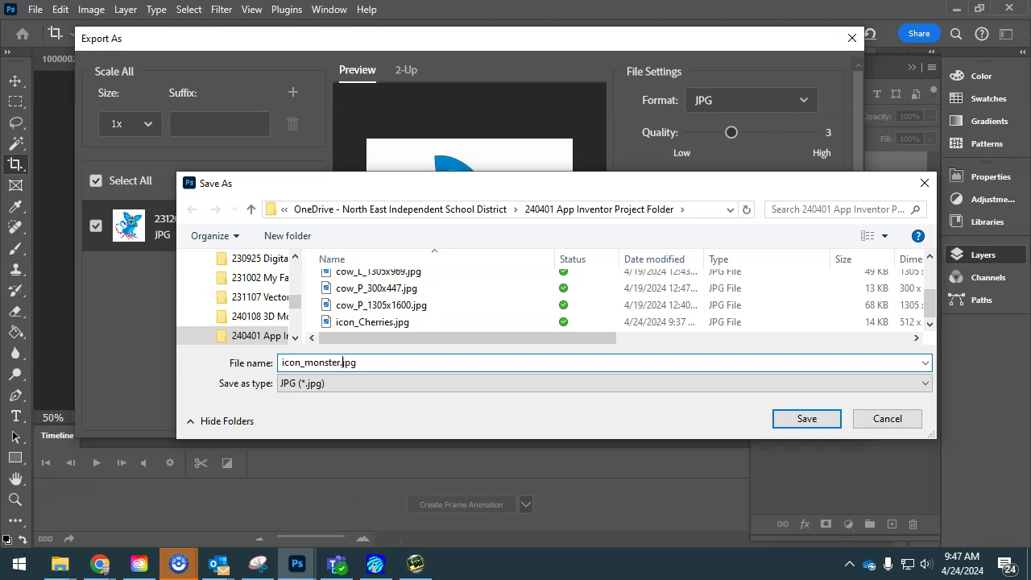
pyautogui.click(821, 422)
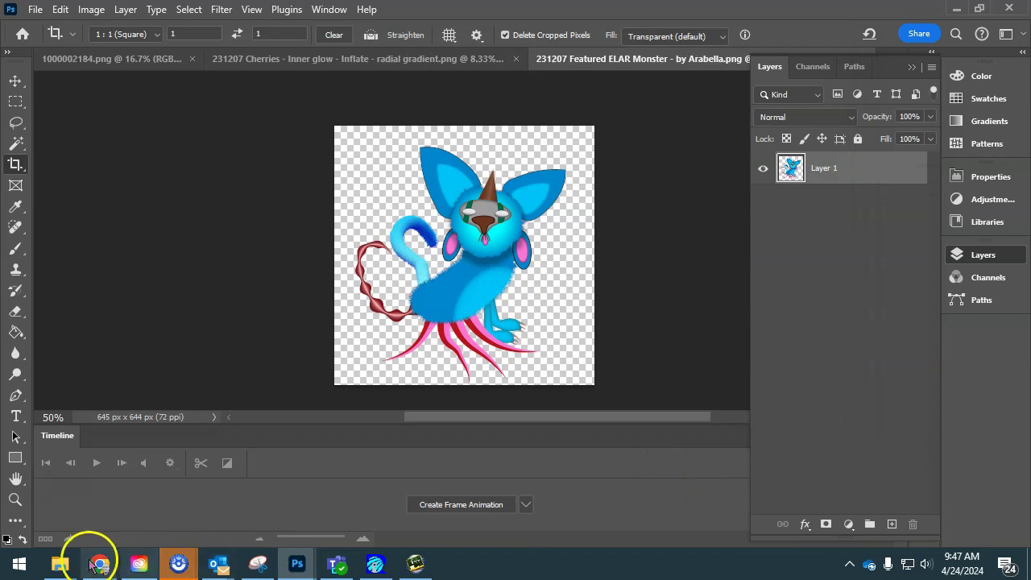
# - Bring up the MIT App Inventor project and its Project Properties
pyautogui.moveTo(91, 567)
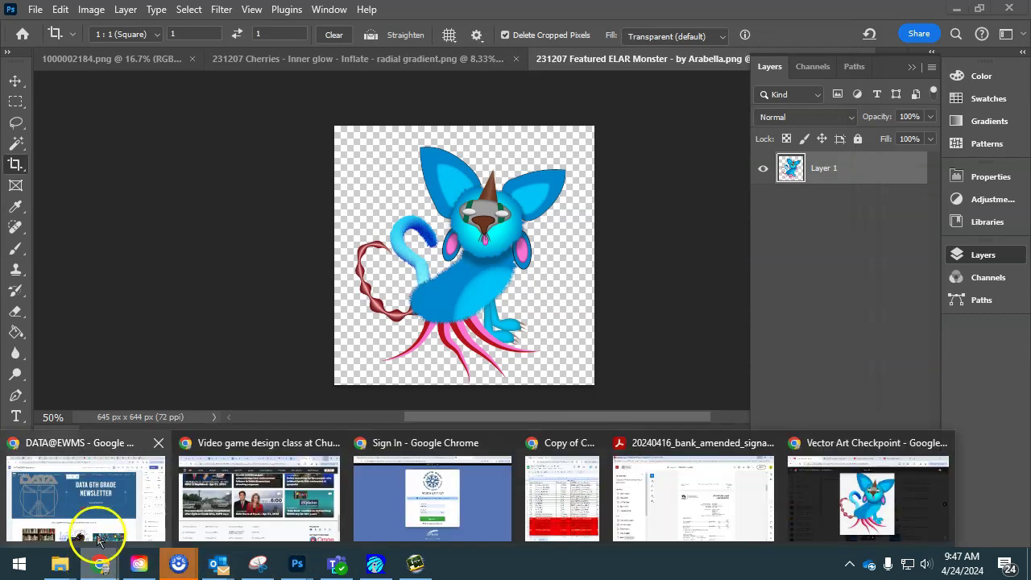
pyautogui.click(260, 507)
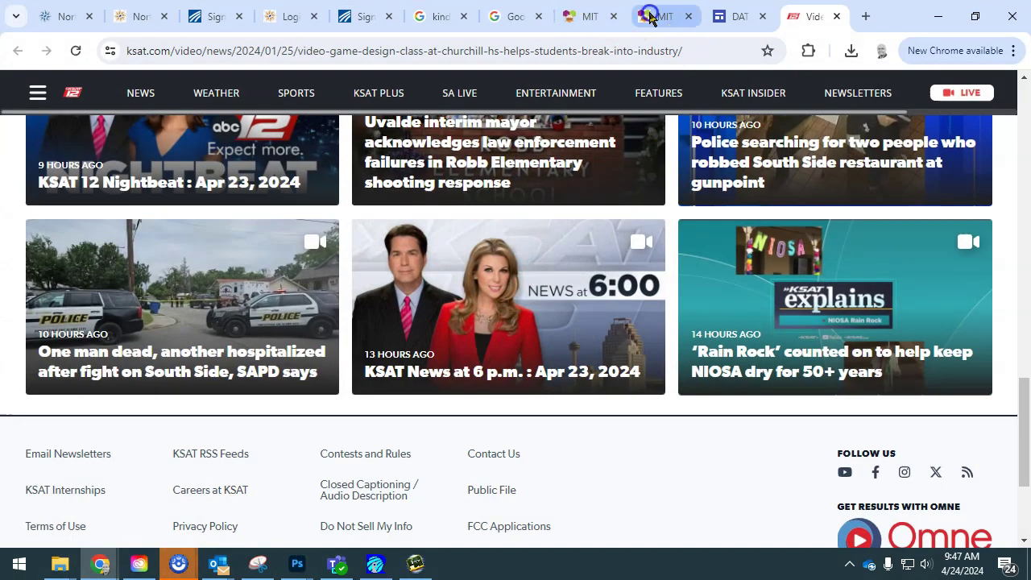
pyautogui.click(649, 16)
pyautogui.click(480, 115)
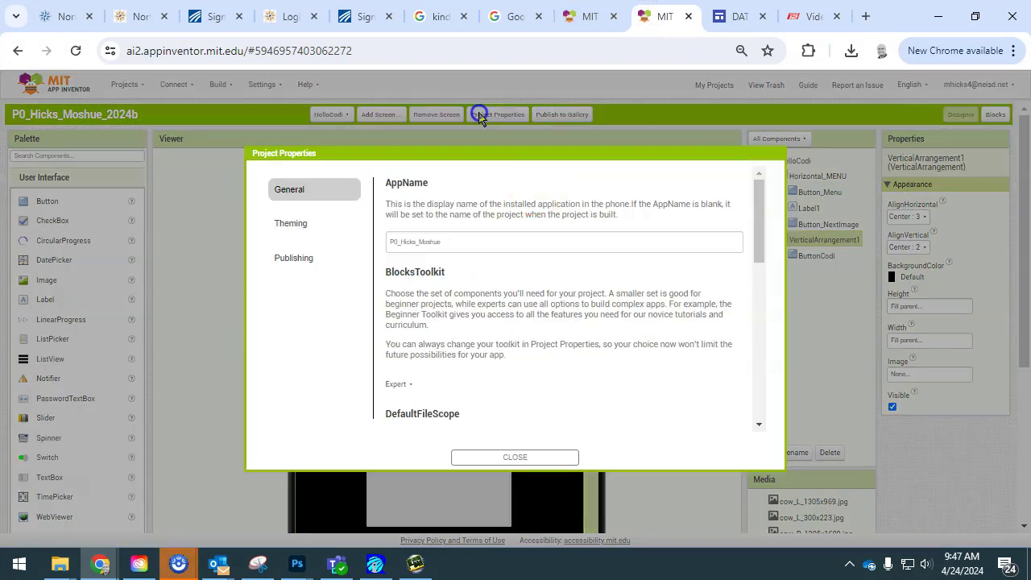
pyautogui.scroll(-3, 502, 242)
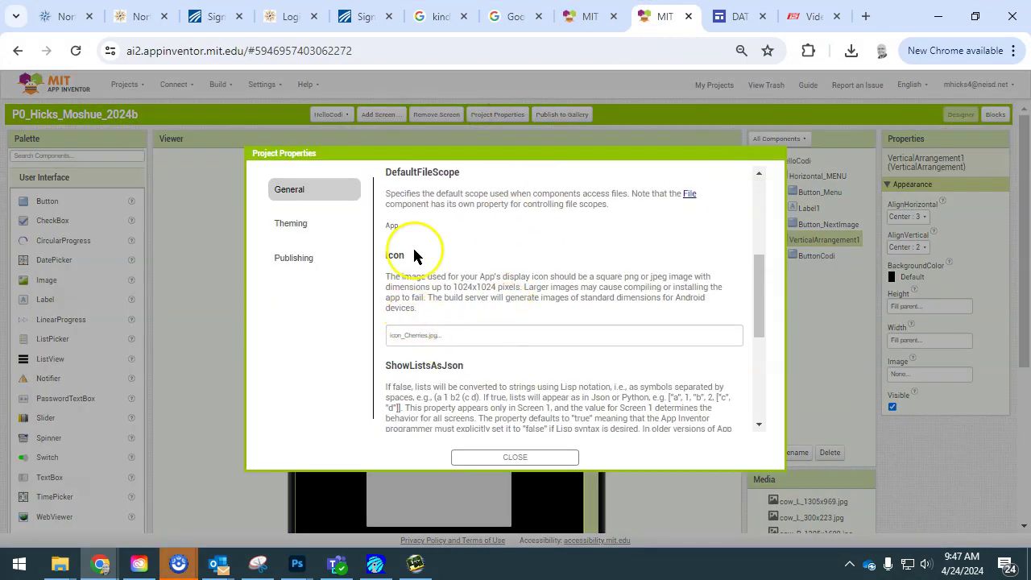
# - Upload icon_monster.jpg as the project Icon and close the properties
pyautogui.click(413, 327)
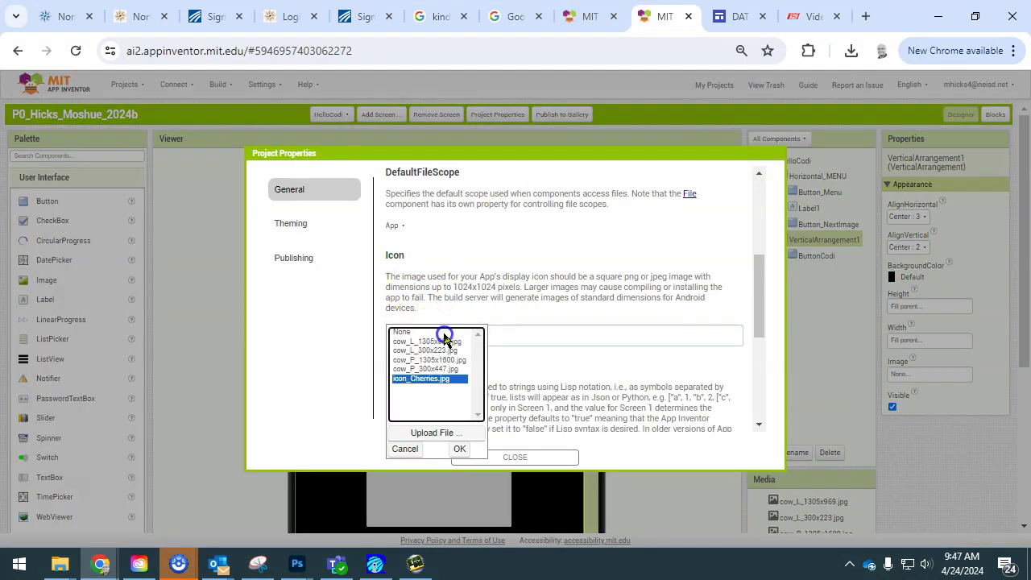
pyautogui.click(420, 433)
pyautogui.click(435, 300)
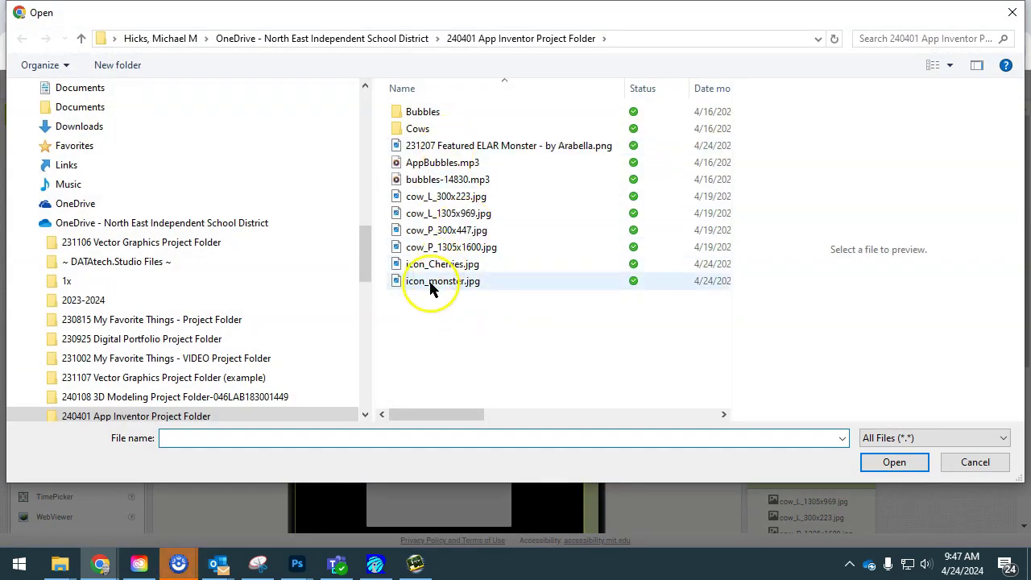
pyautogui.click(435, 283)
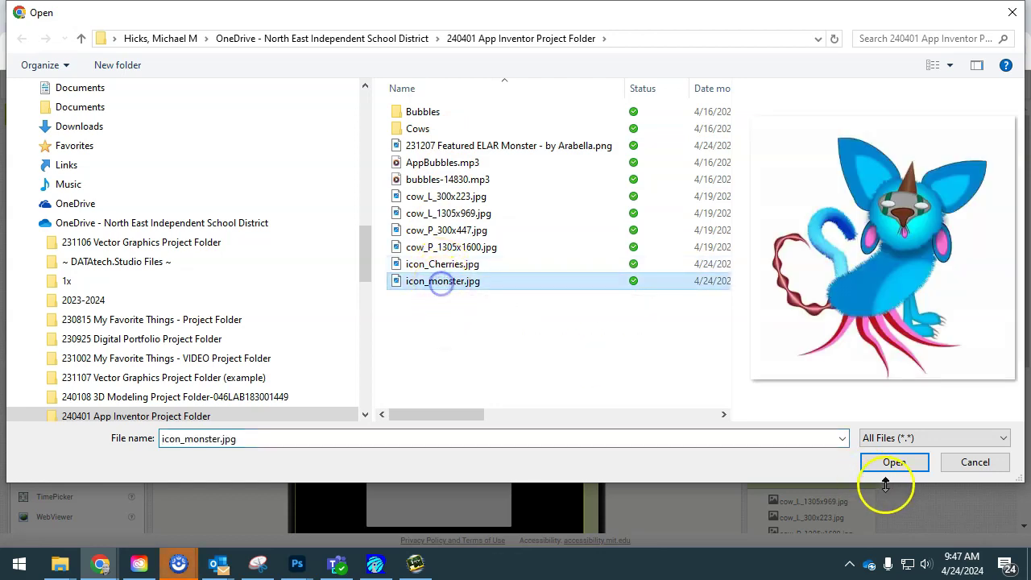
pyautogui.click(894, 462)
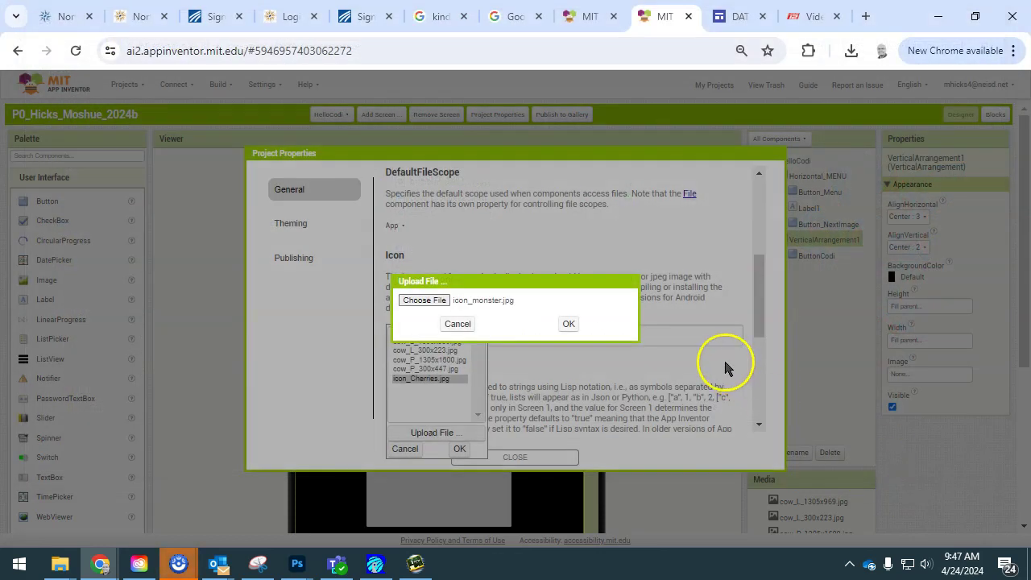
pyautogui.click(570, 323)
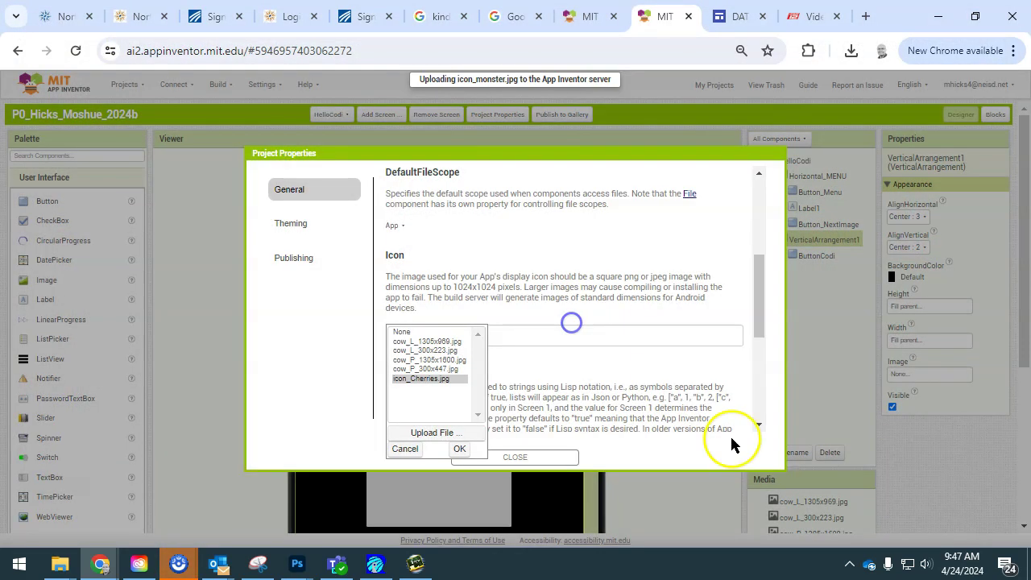
pyautogui.click(553, 456)
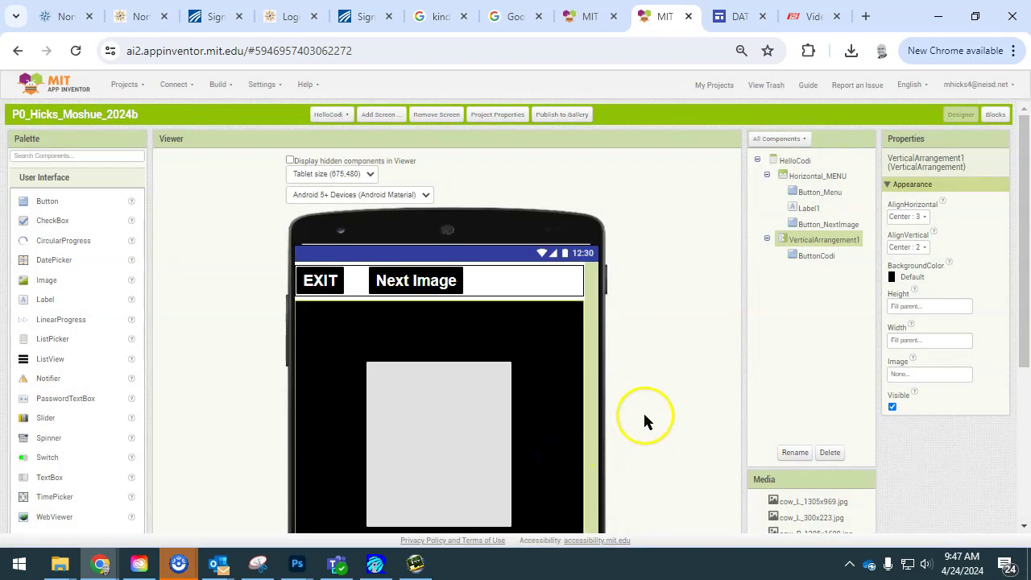